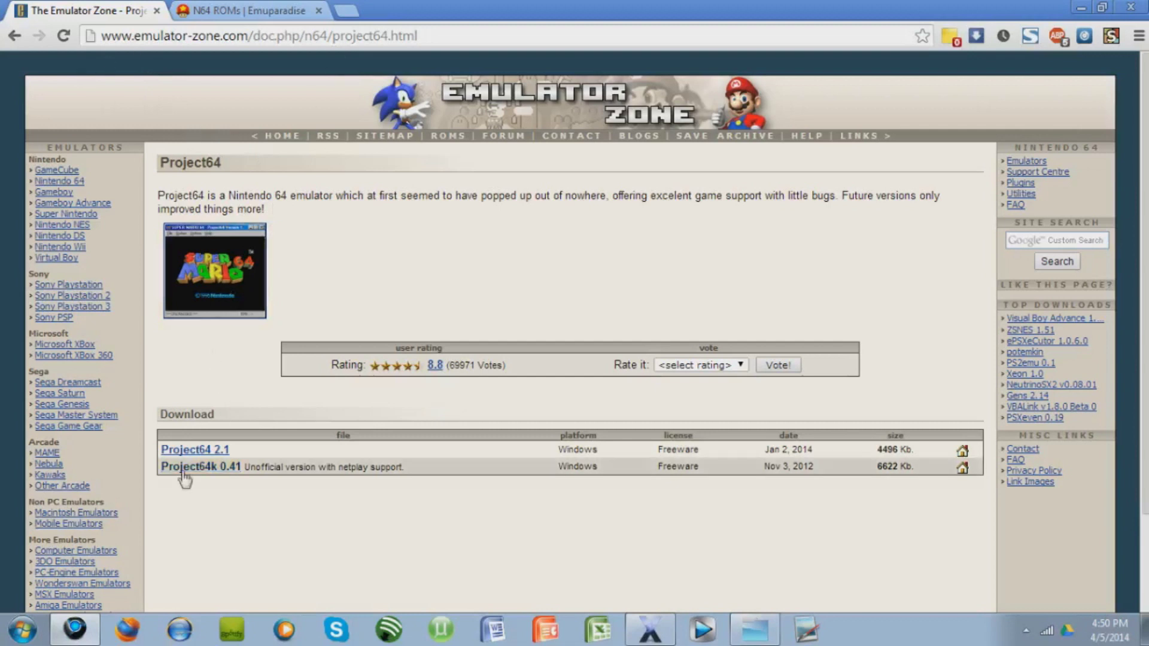
Download the Project64 2.1 installer (setup_Project64_2.1.exe) from the Emulator Zone download table
left_click(224, 457)
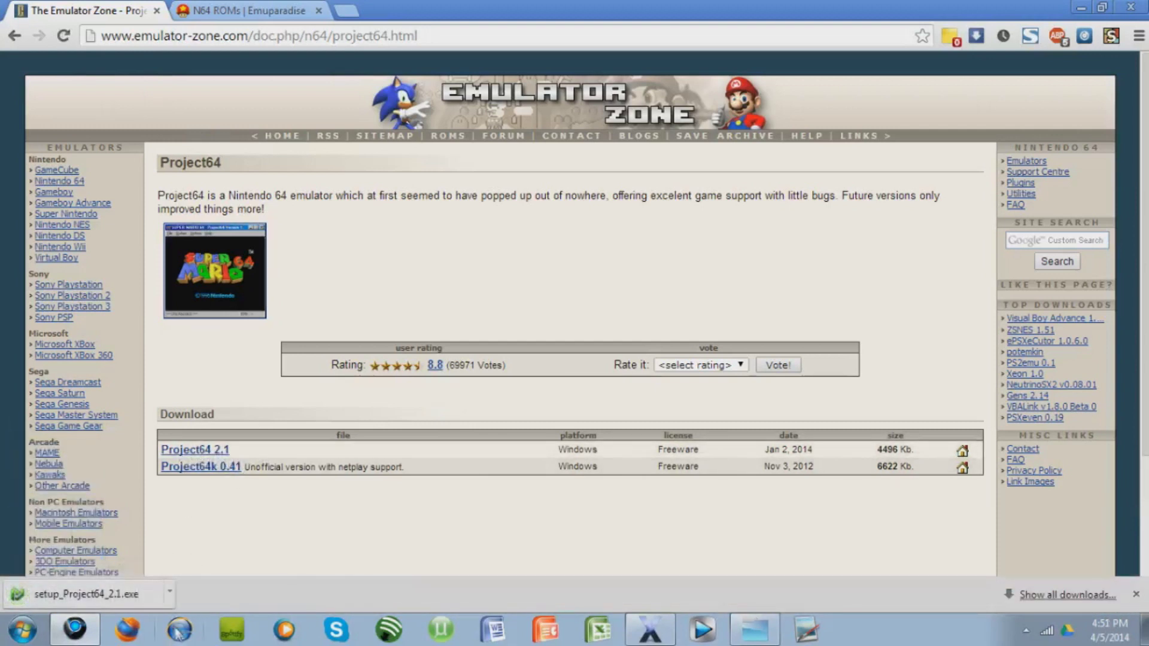
Run the downloaded installer and install Project64 2.1 to the default location
left_click(170, 592)
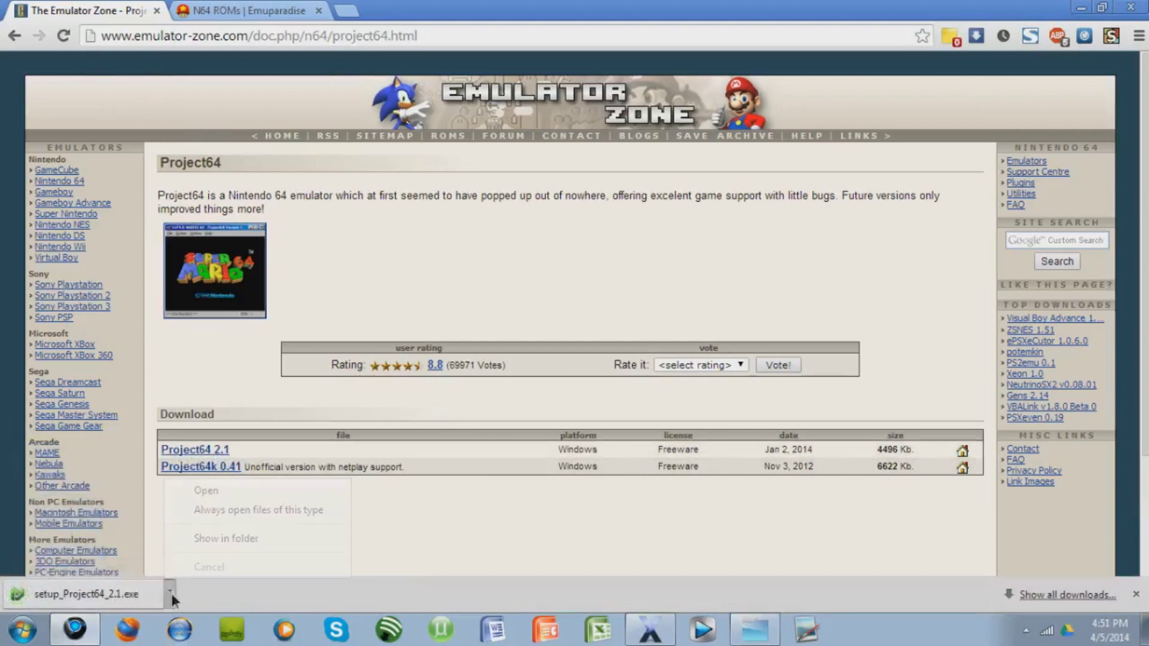
left_click(219, 495)
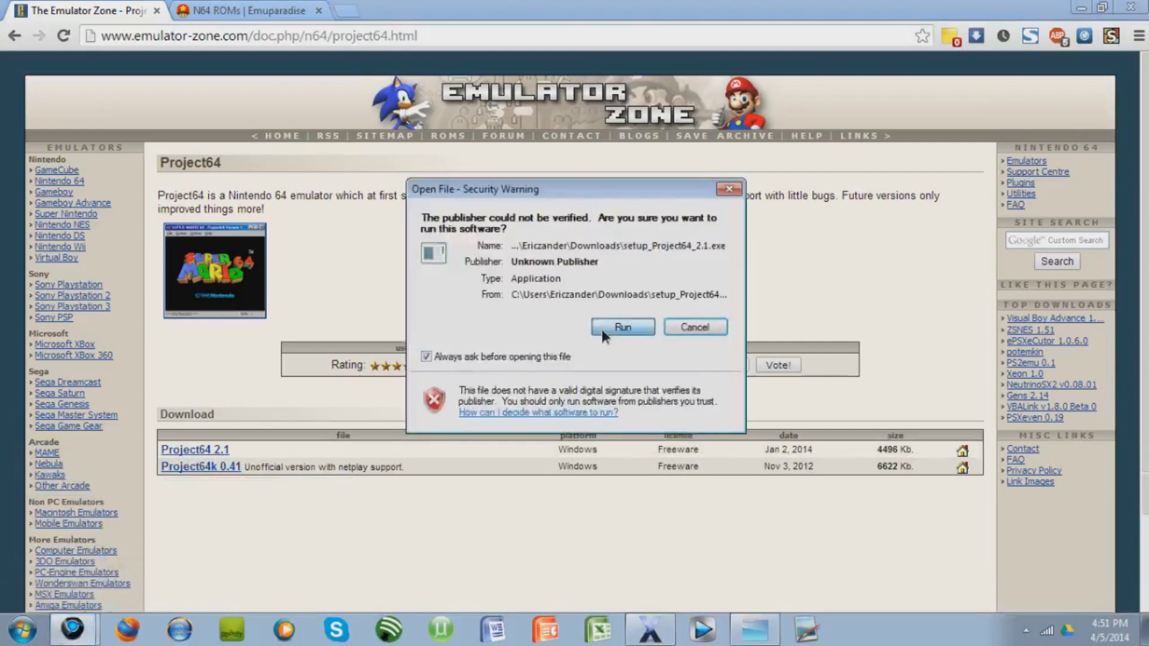
left_click(616, 327)
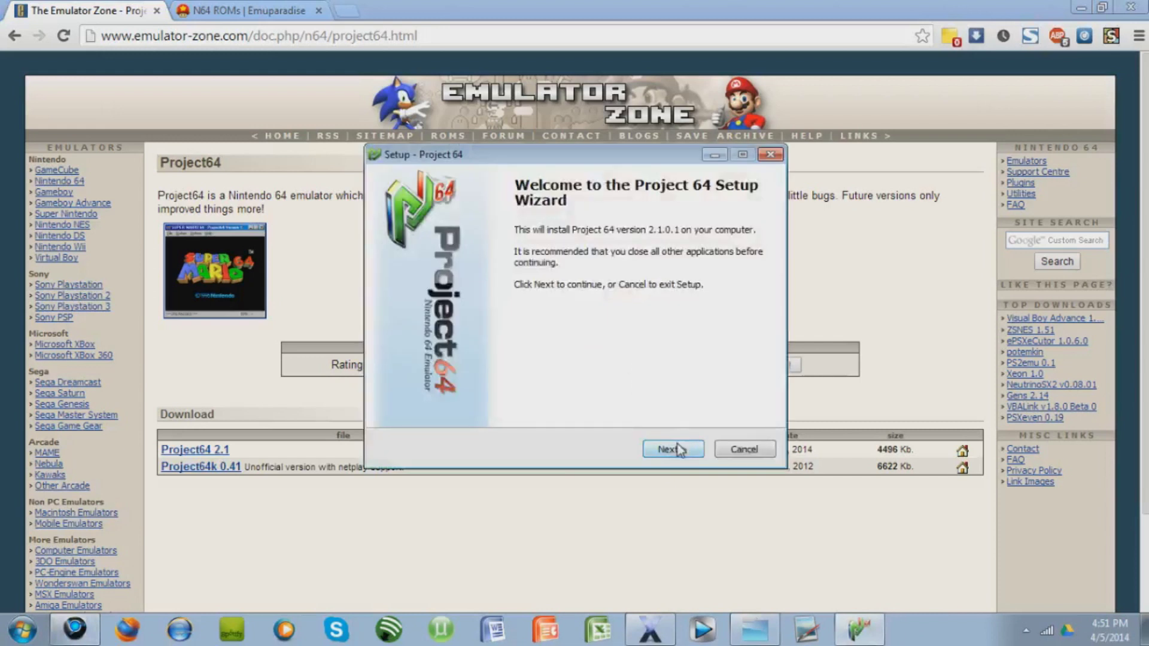
left_click(679, 450)
left_click(680, 450)
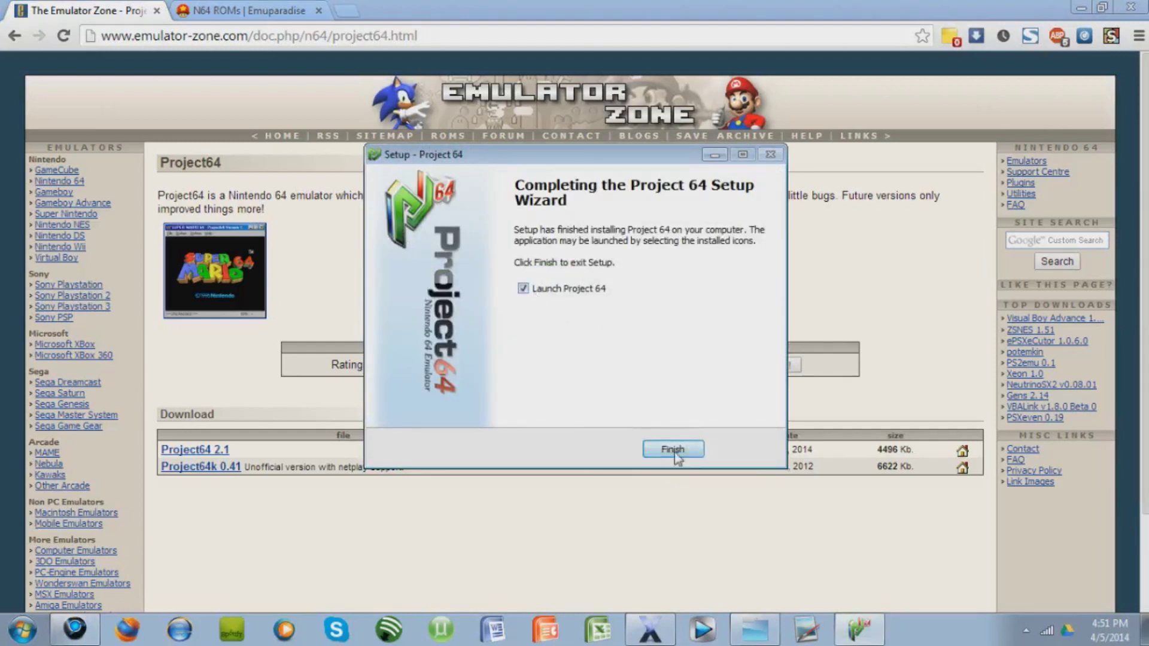
left_click(673, 450)
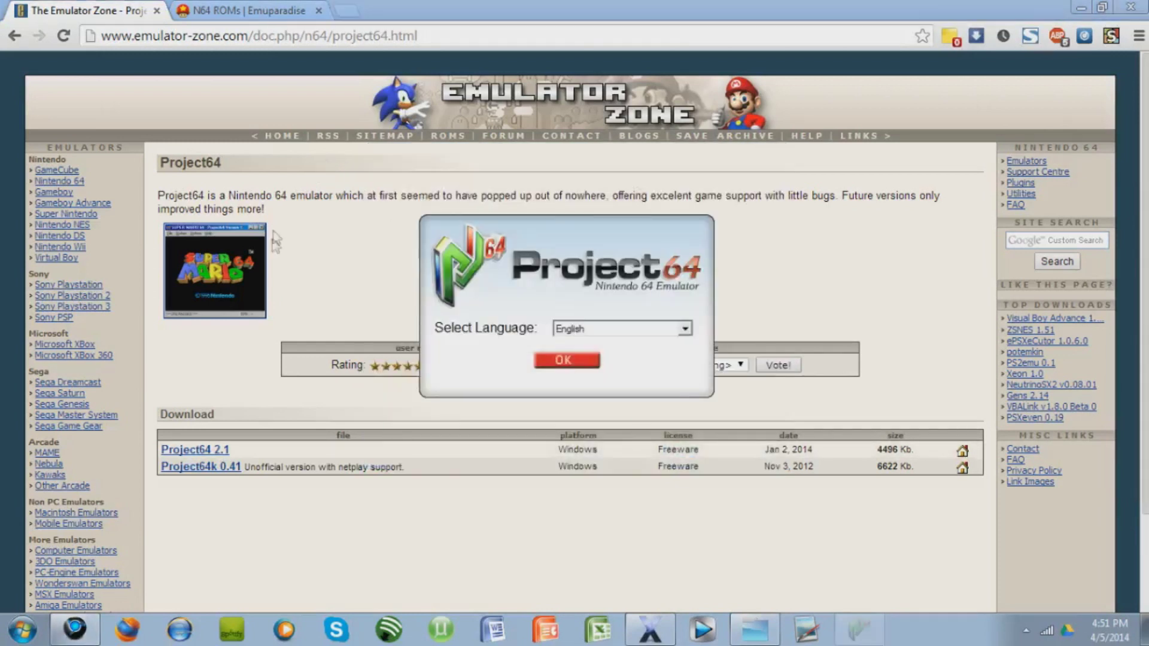
Confirm English as Project64's language, minimize it, and return to the Emuparadise N64 ROMs page
left_click(580, 361)
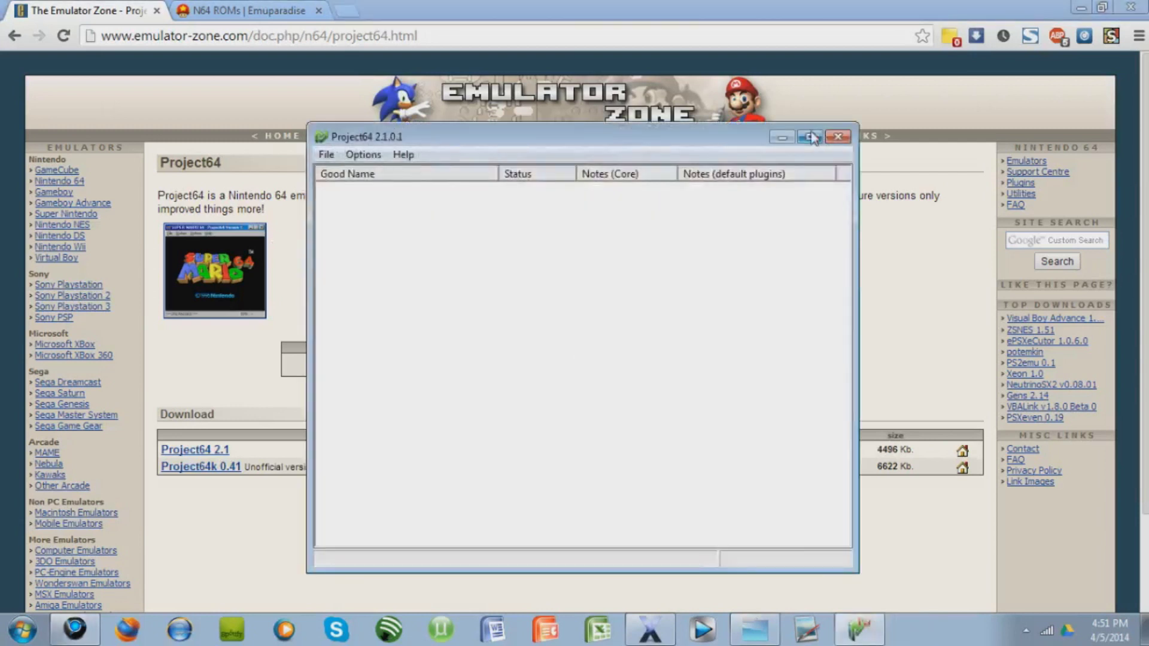
left_click(781, 137)
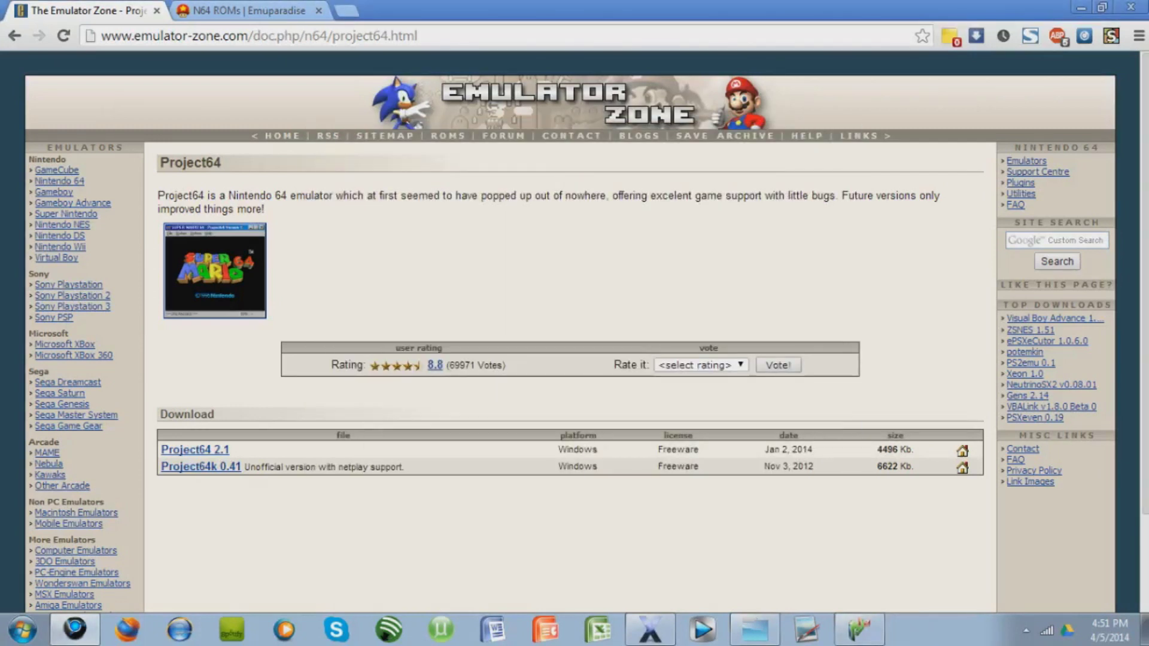
left_click(232, 6)
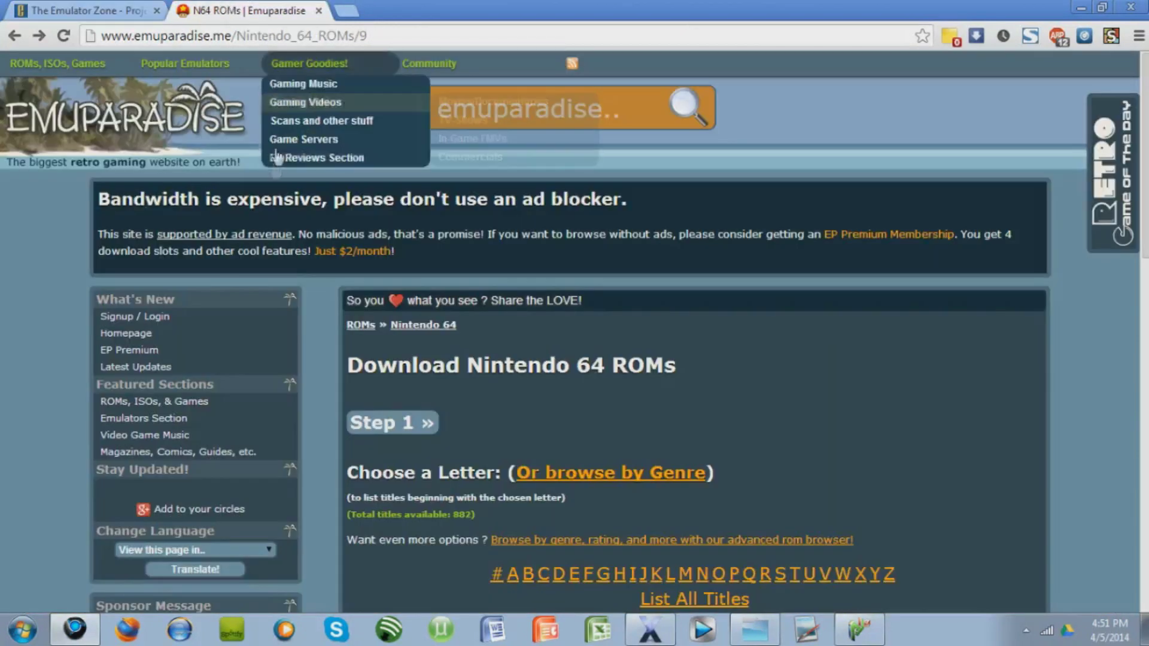
Open the Majora's Mask (USA) ROM page from Emuparadise's Most Downloaded list
scroll(1061, 298, "down", 10)
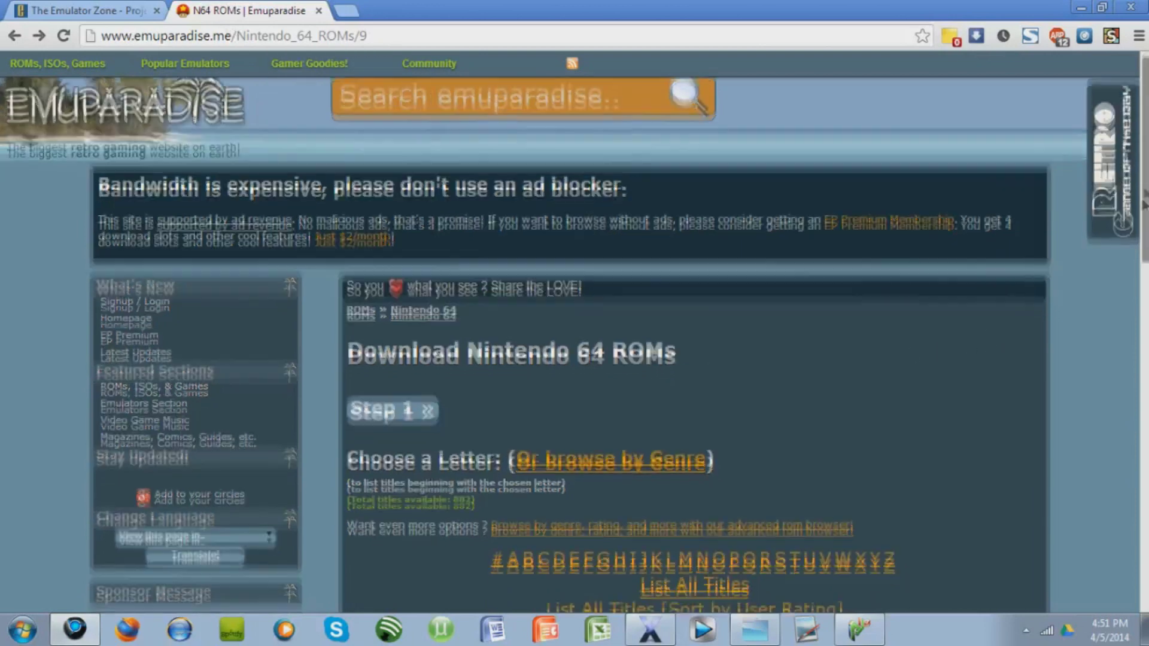
scroll(778, 368, "up", 3)
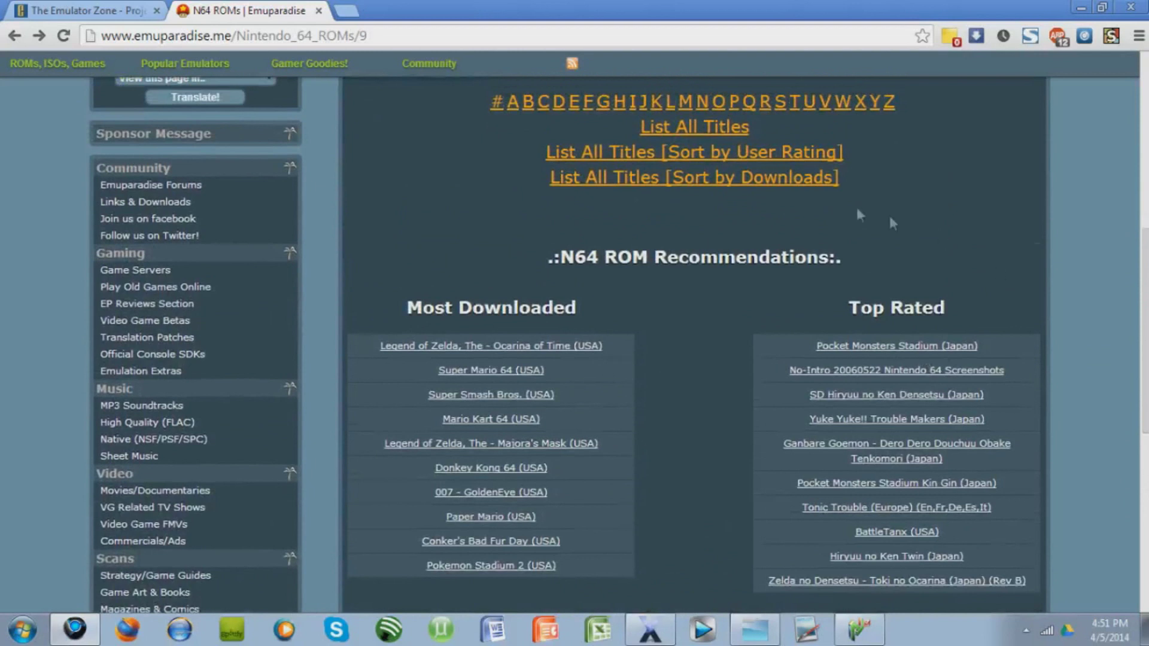
left_click_drag(1144, 239, 1143, 306)
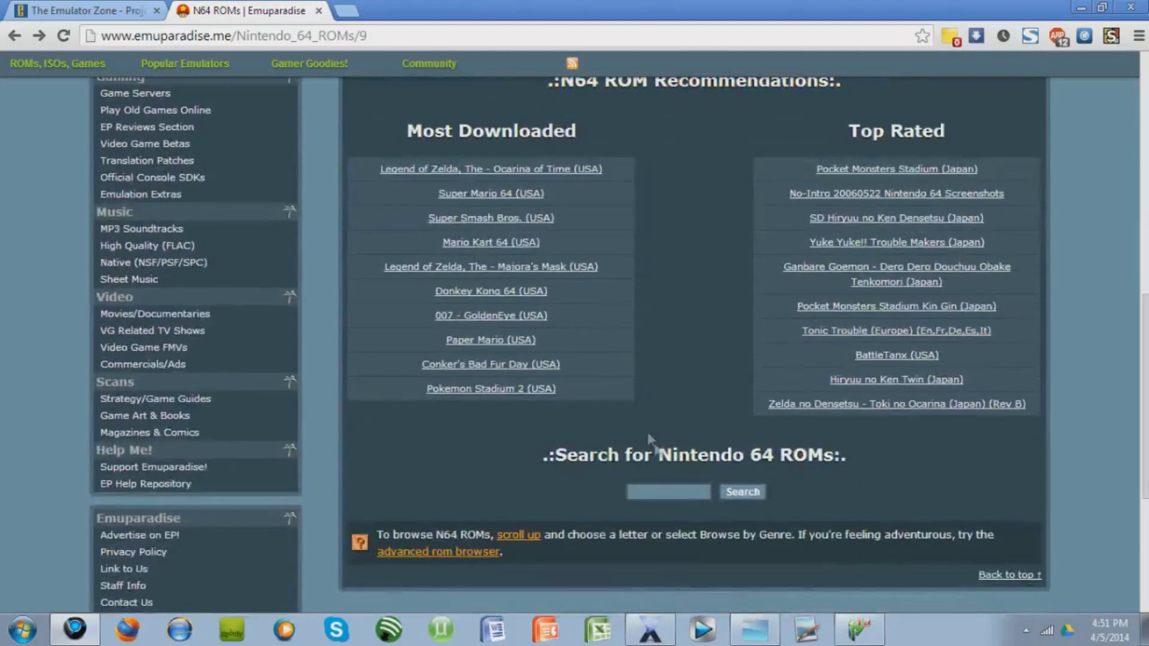
left_click(505, 264)
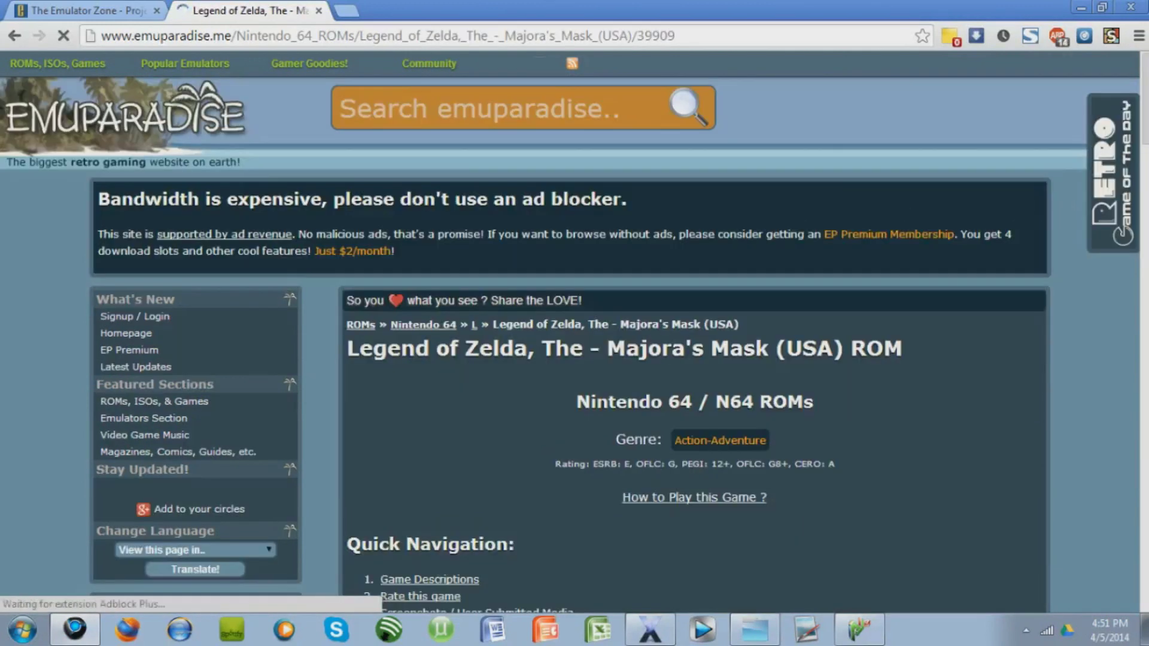
Start downloading the Majora's Mask (USA) ROM zip through its Direct Download link
scroll(1146, 169, "down", 3)
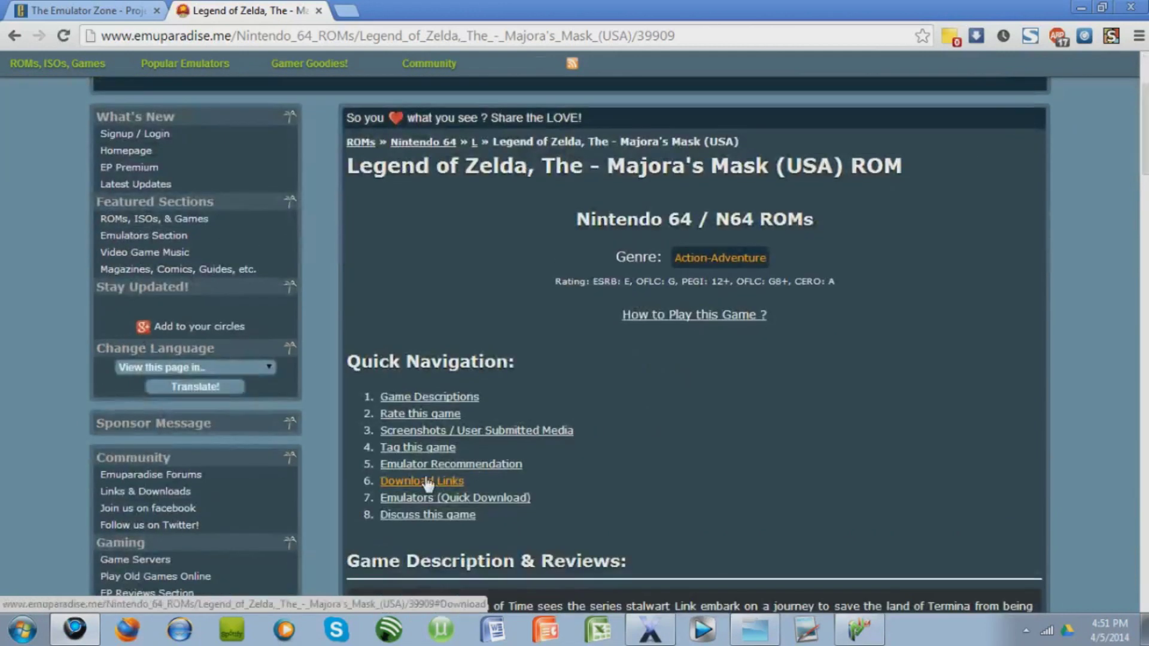
left_click(426, 481)
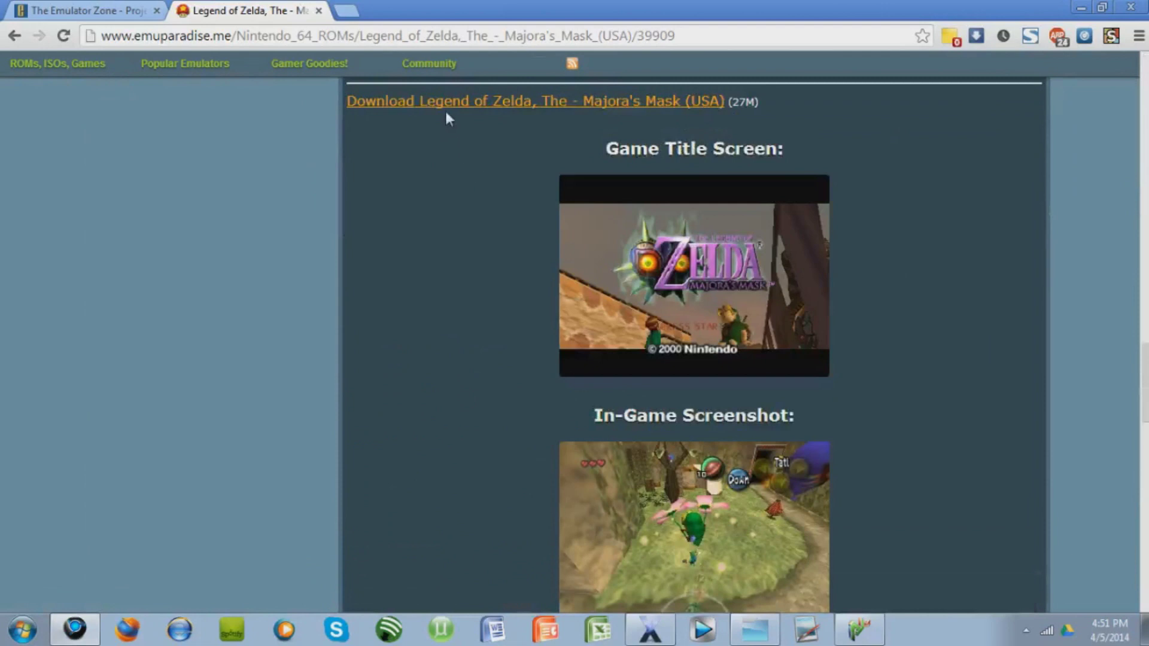
left_click(443, 107)
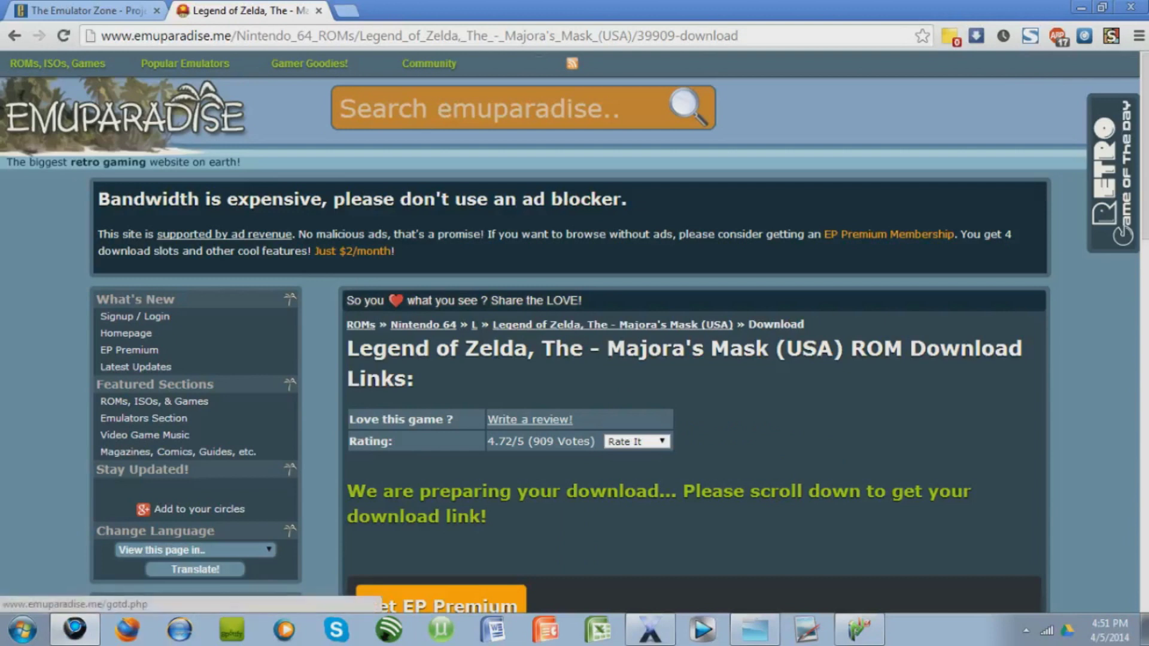
scroll(575, 344, "down", 5)
scroll(636, 425, "down", 3)
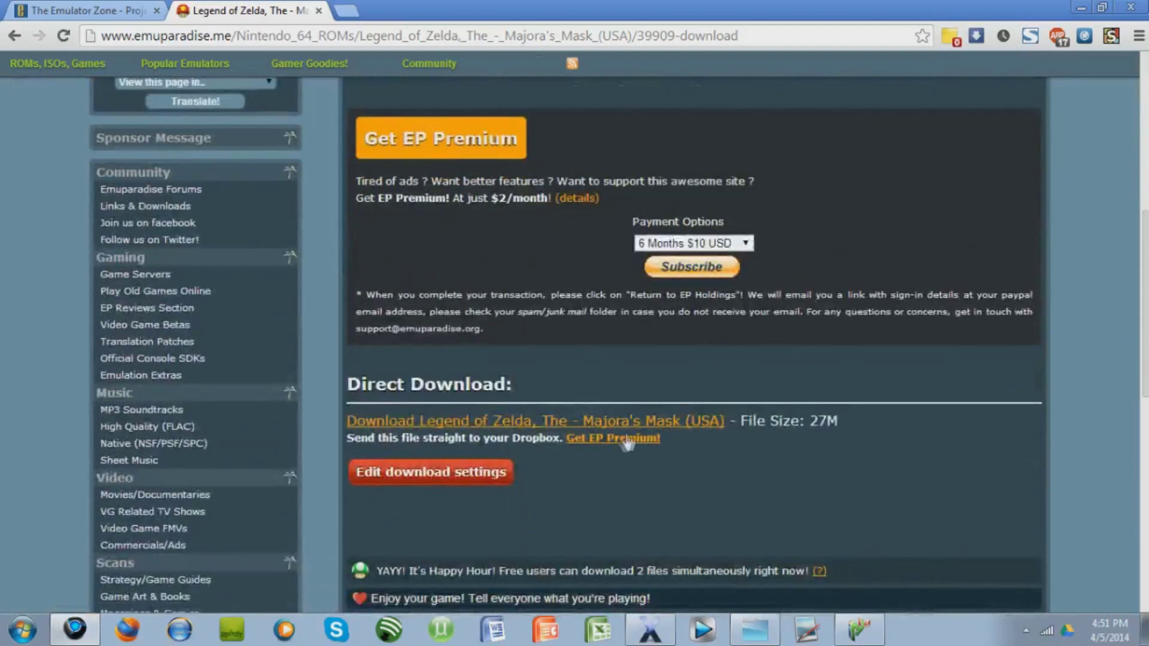
left_click(635, 421)
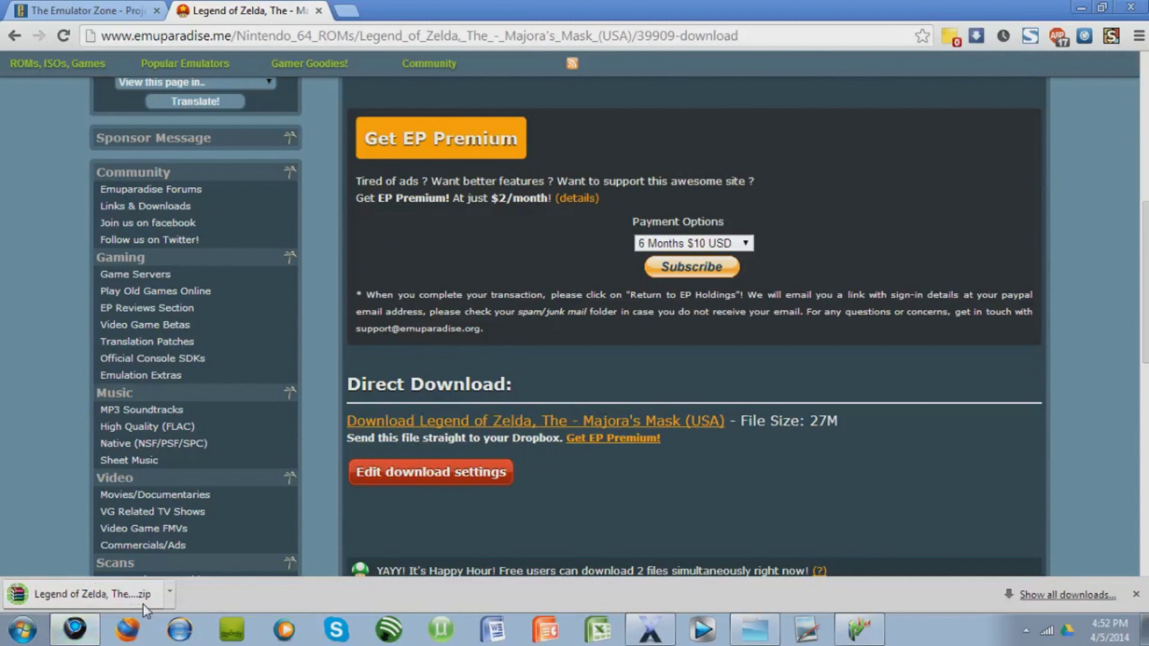
Show the downloaded Majora's Mask zip in its folder and drag it onto the desktop
left_click(170, 592)
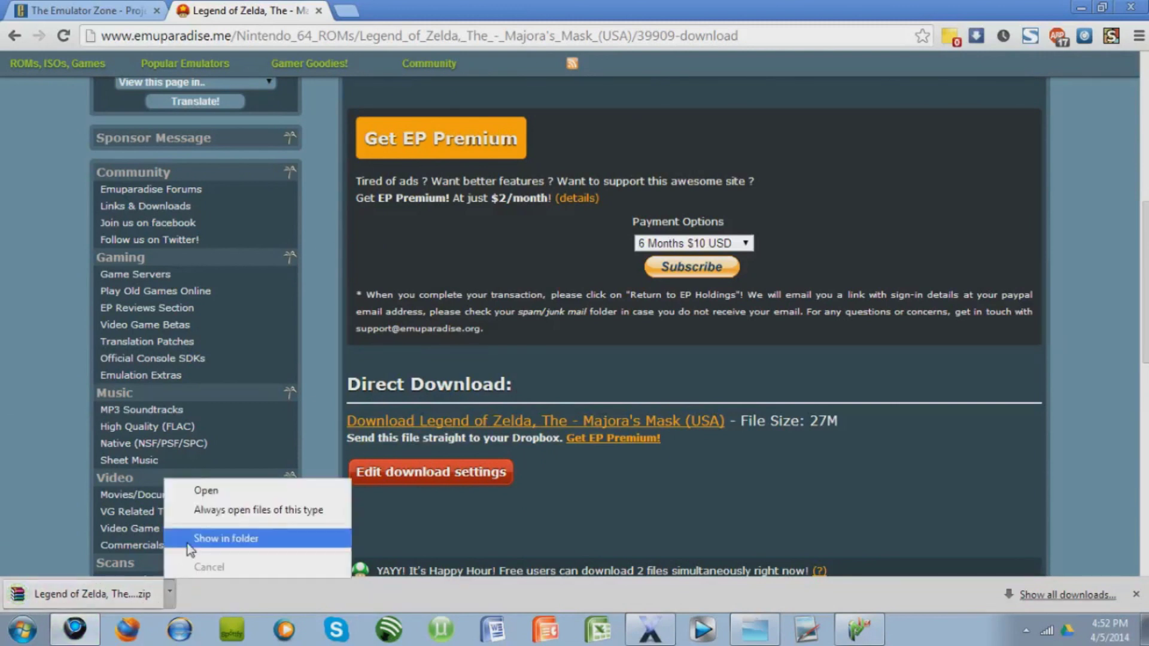
left_click(251, 536)
left_click(1081, 7)
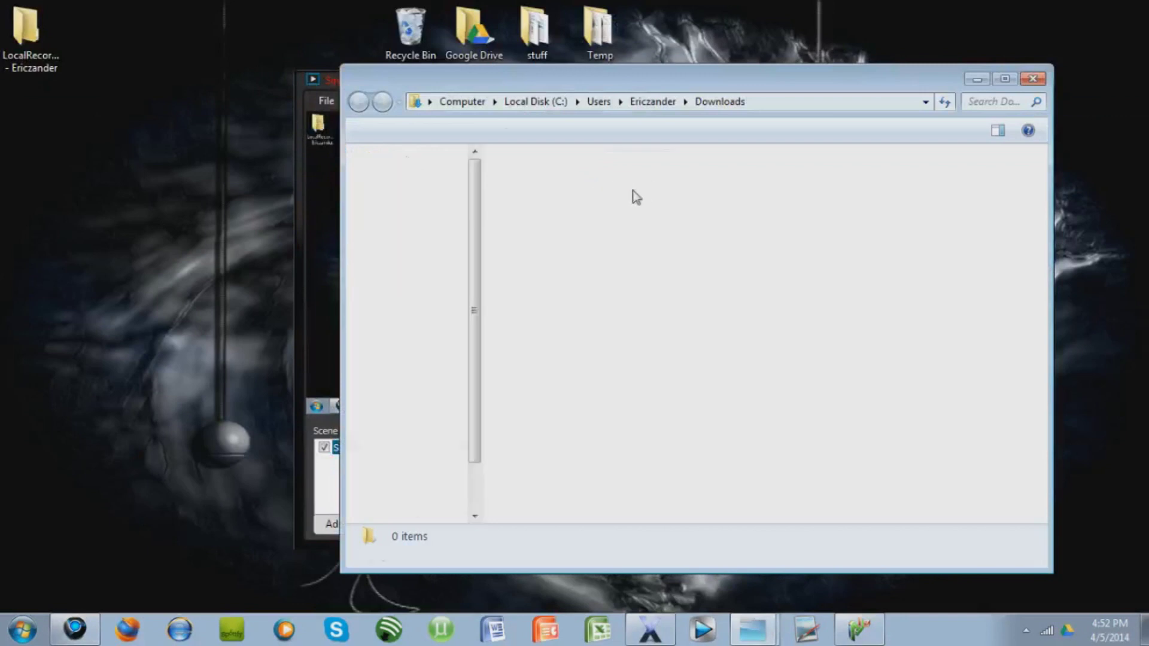
left_click_drag(573, 197, 186, 214)
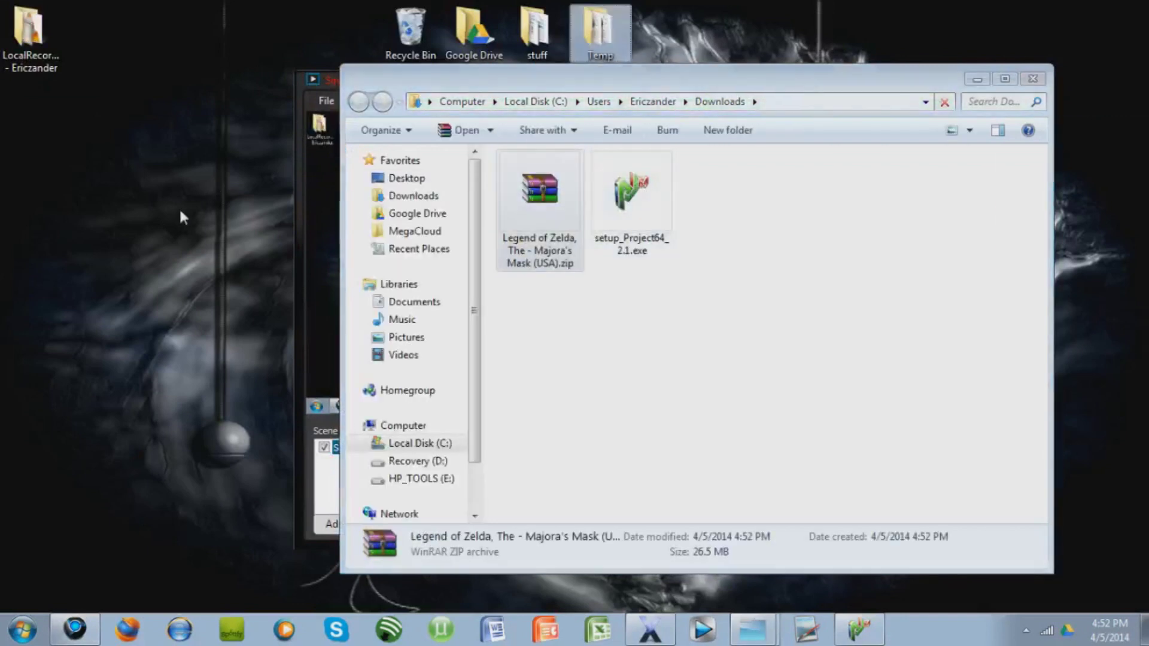
Close the Downloads window and move the Zelda zip toward the desktop centre
left_click(1030, 80)
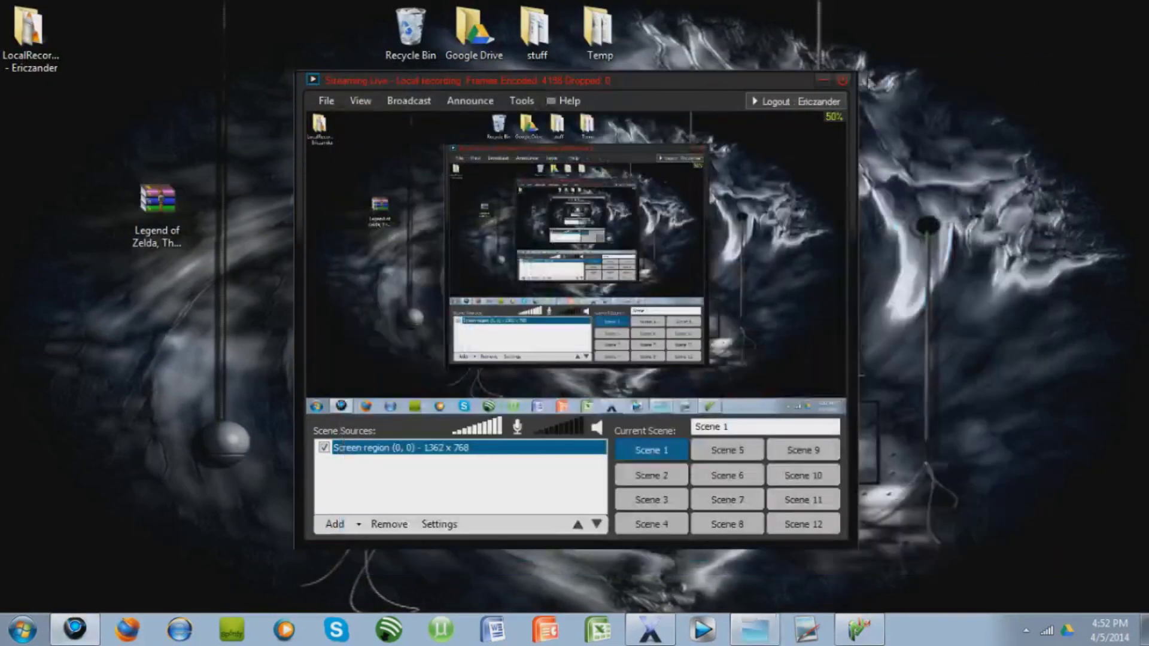
left_click(812, 89)
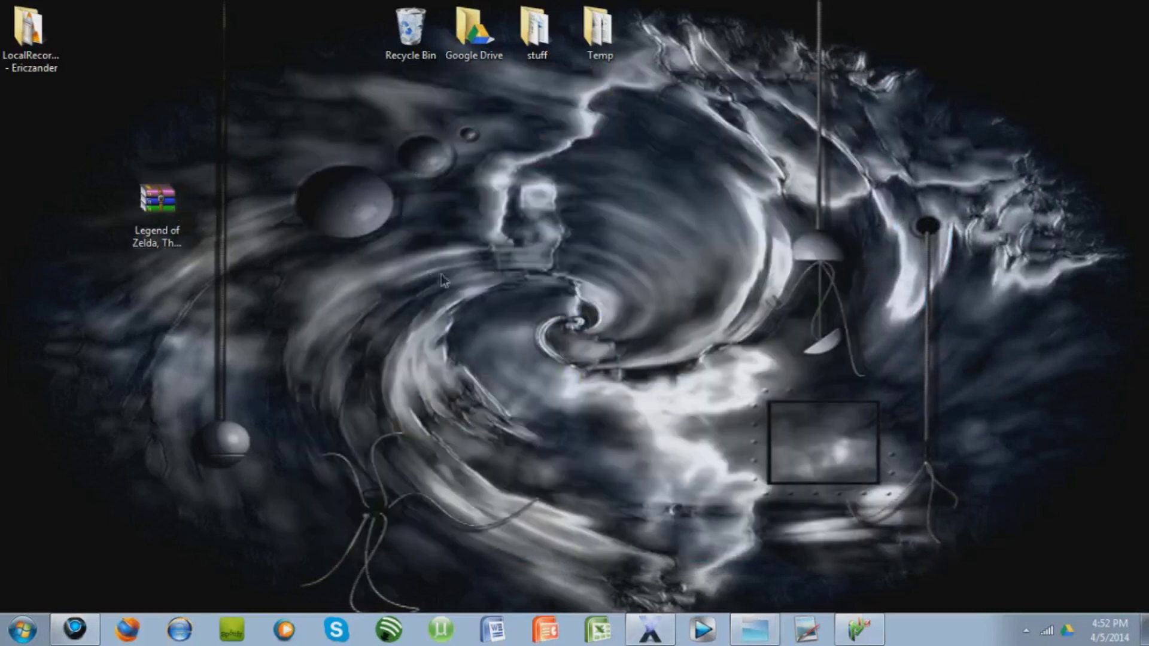
left_click_drag(158, 206, 392, 333)
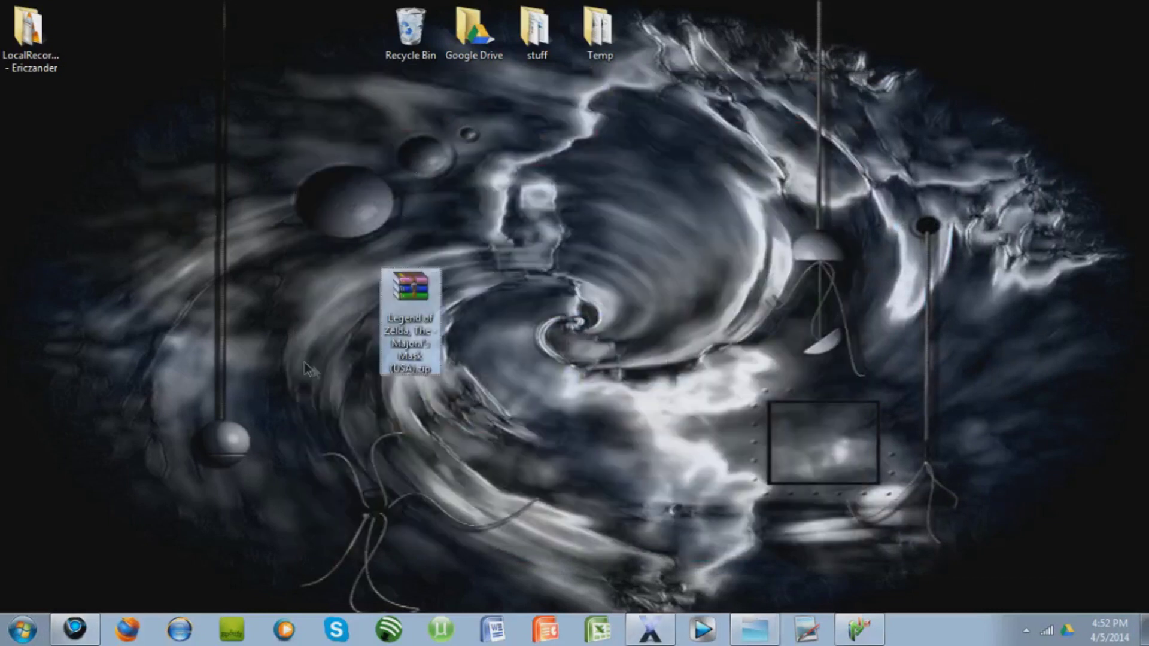
Extract the zip with WinRAR's Extract Here and place the Majora's Mask .n64 ROM beside it
right_click(405, 317)
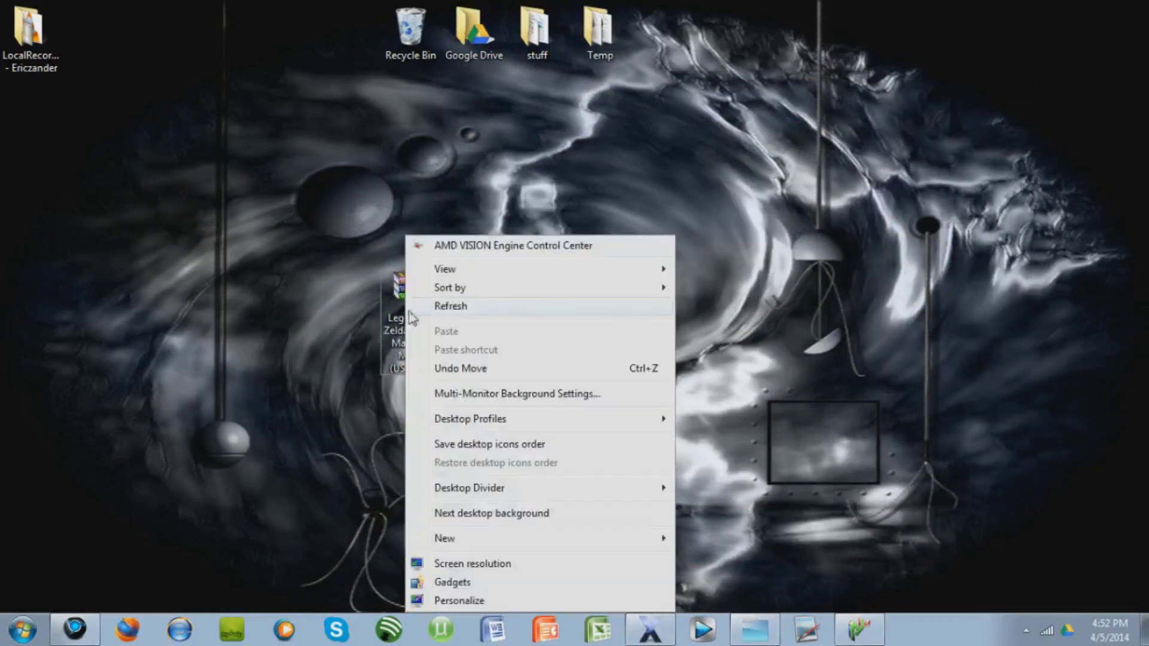
left_click(410, 306)
right_click(393, 295)
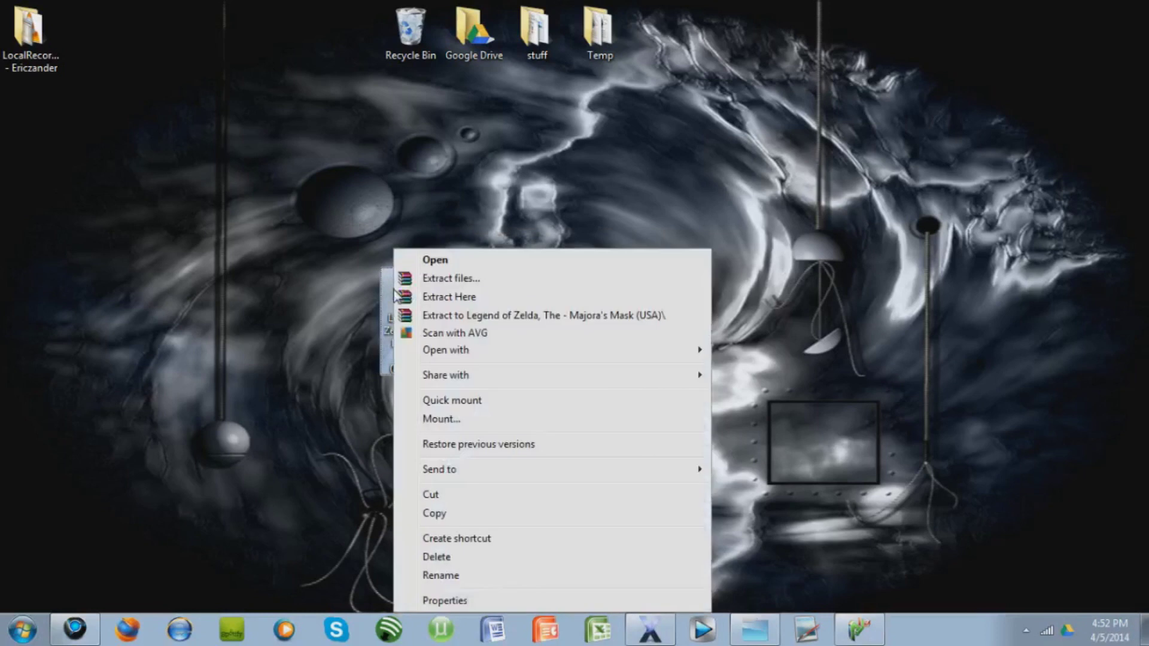
left_click(455, 297)
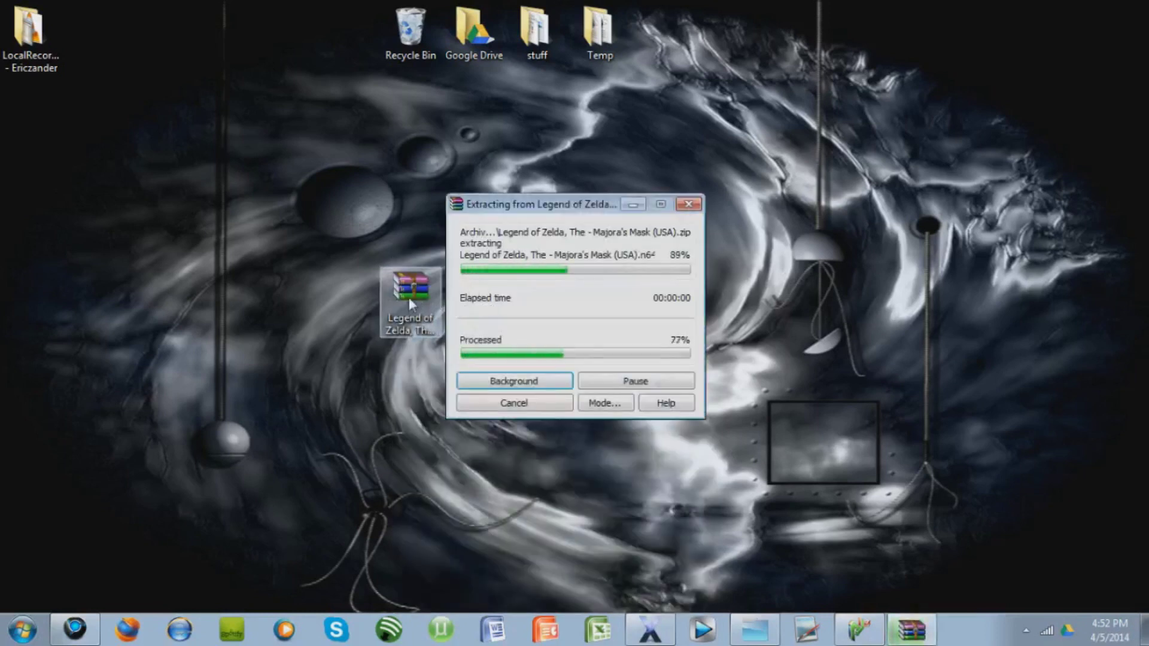
left_click_drag(36, 119, 740, 223)
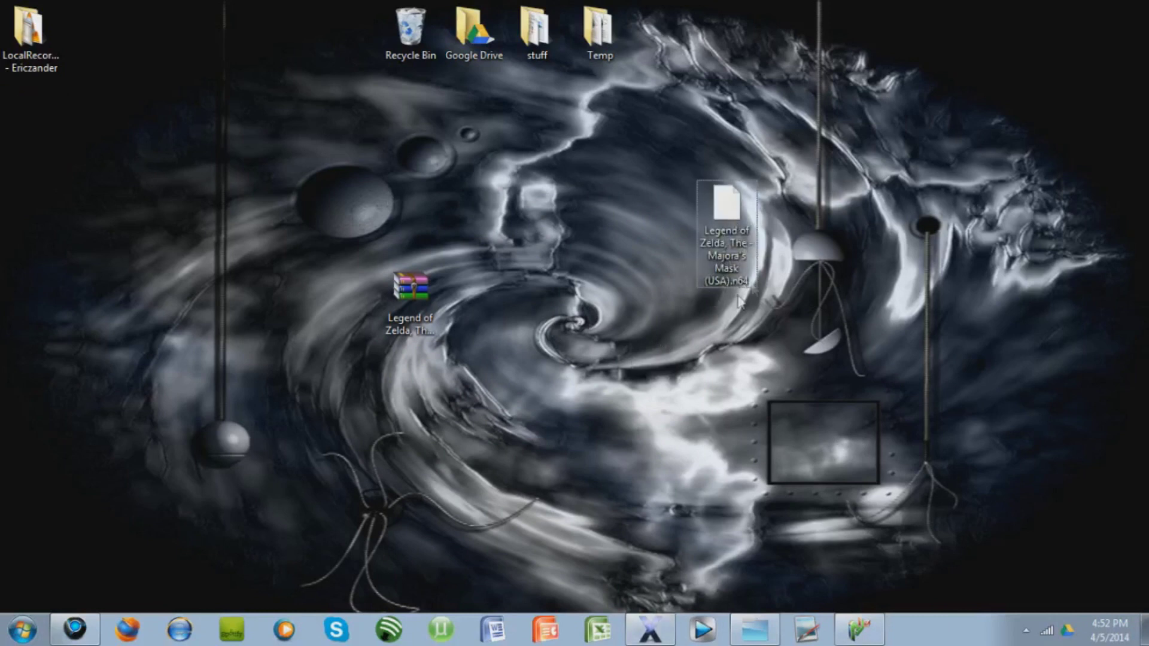
left_click(829, 577)
Restore Project64 and load the Desktop's Majora's Mask (USA).n64 ROM via File > Open ROM
left_click(859, 630)
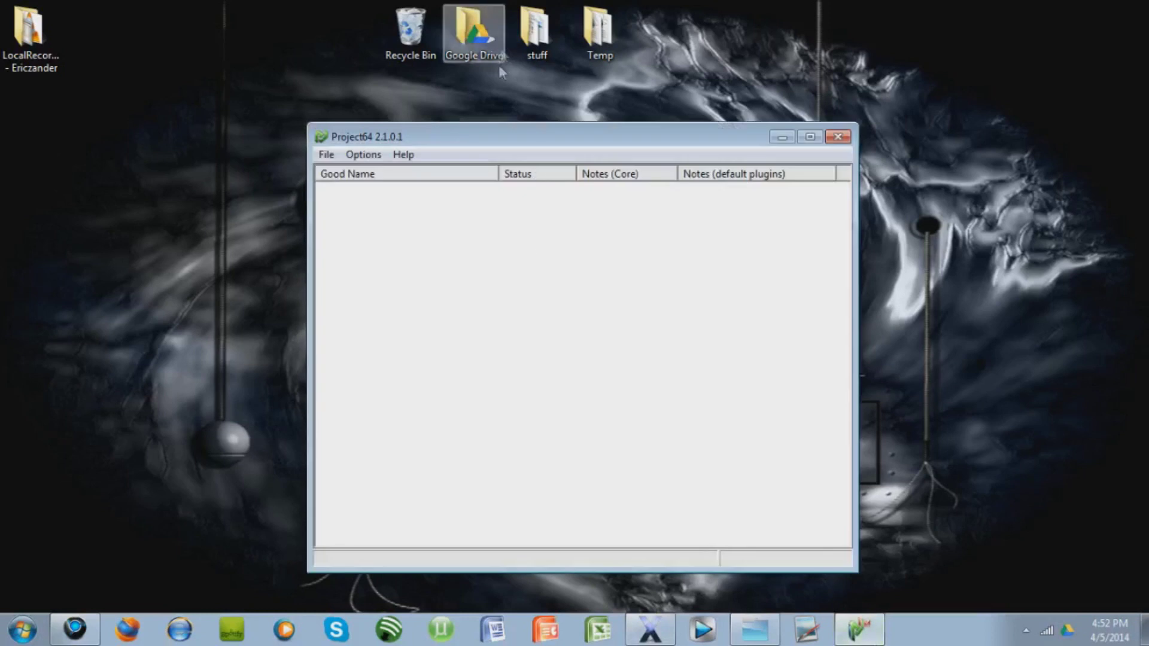
left_click_drag(495, 136, 263, 46)
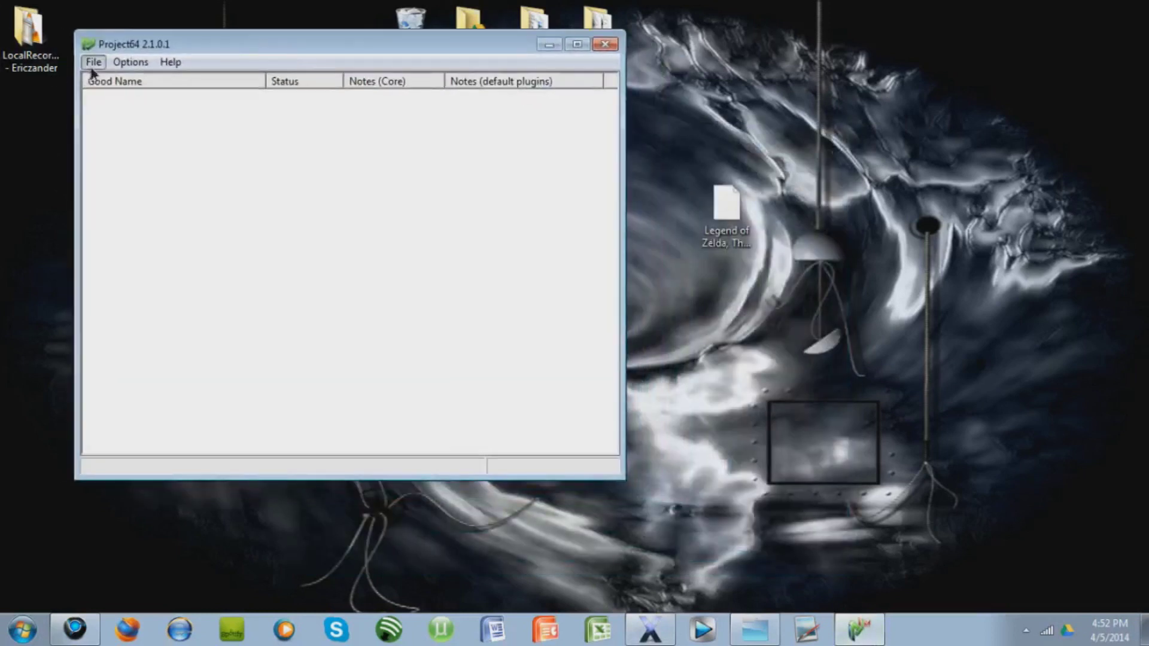
left_click(93, 62)
left_click(361, 86)
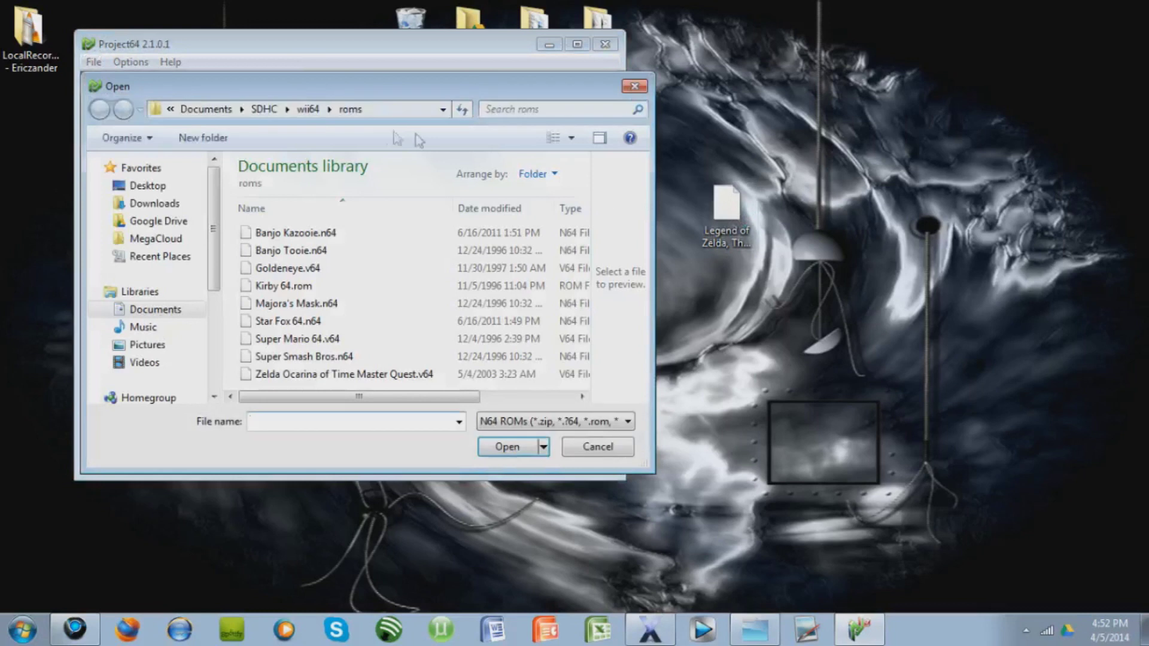
left_click(171, 108)
left_click(185, 146)
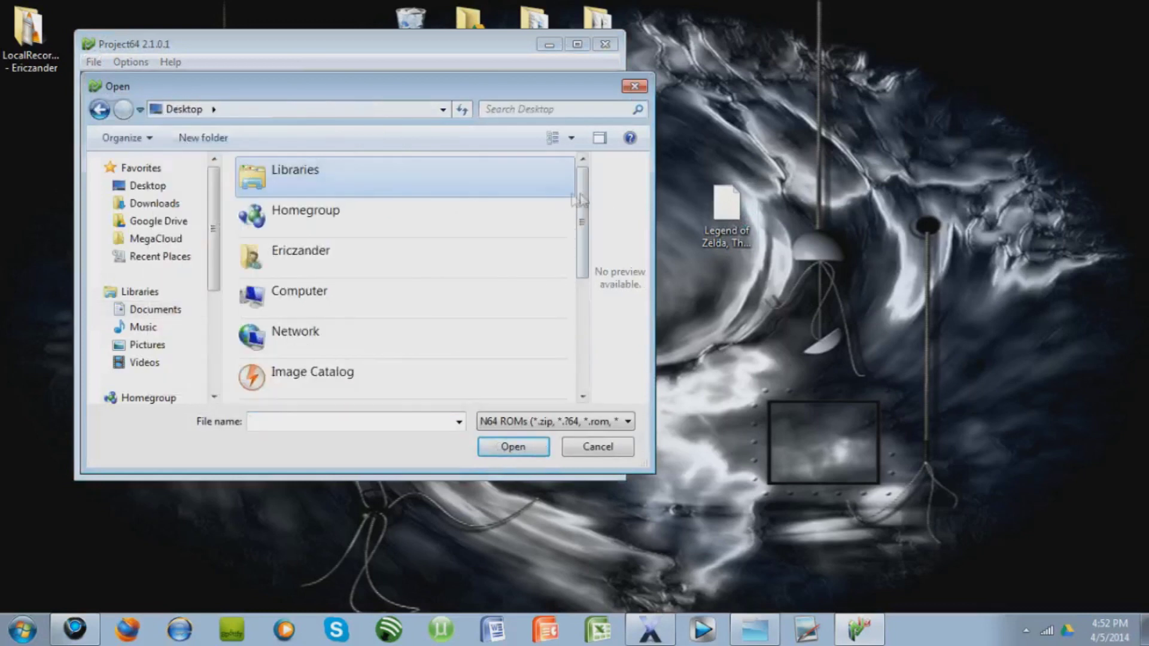
left_click_drag(583, 207, 555, 369)
left_click(405, 341)
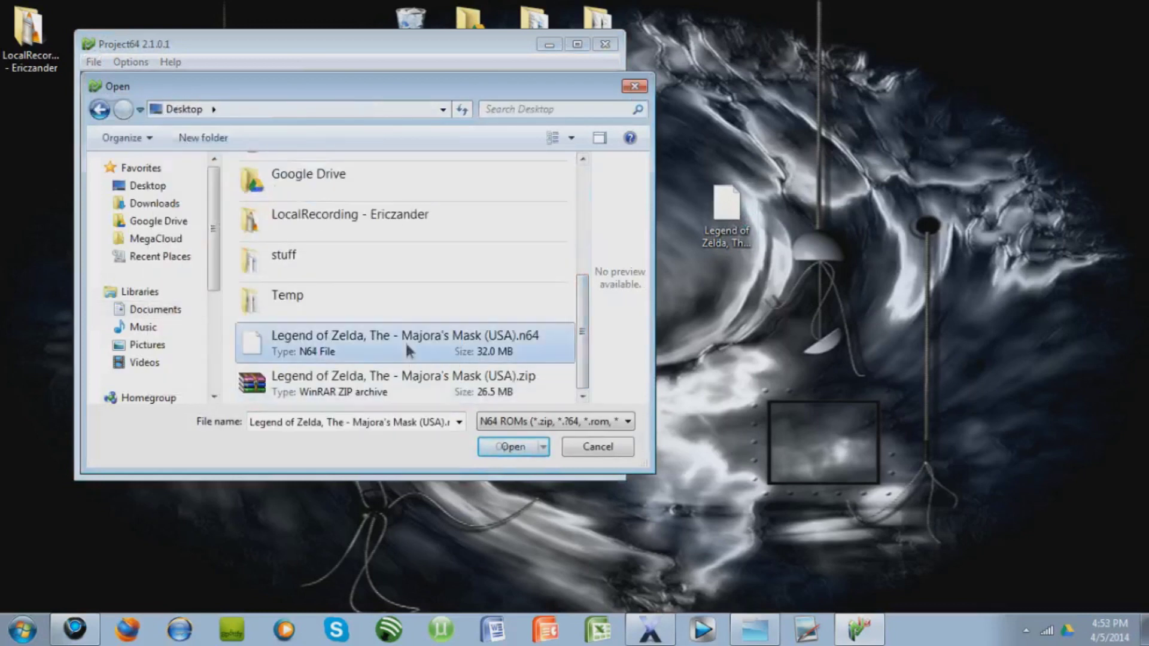
left_click(509, 449)
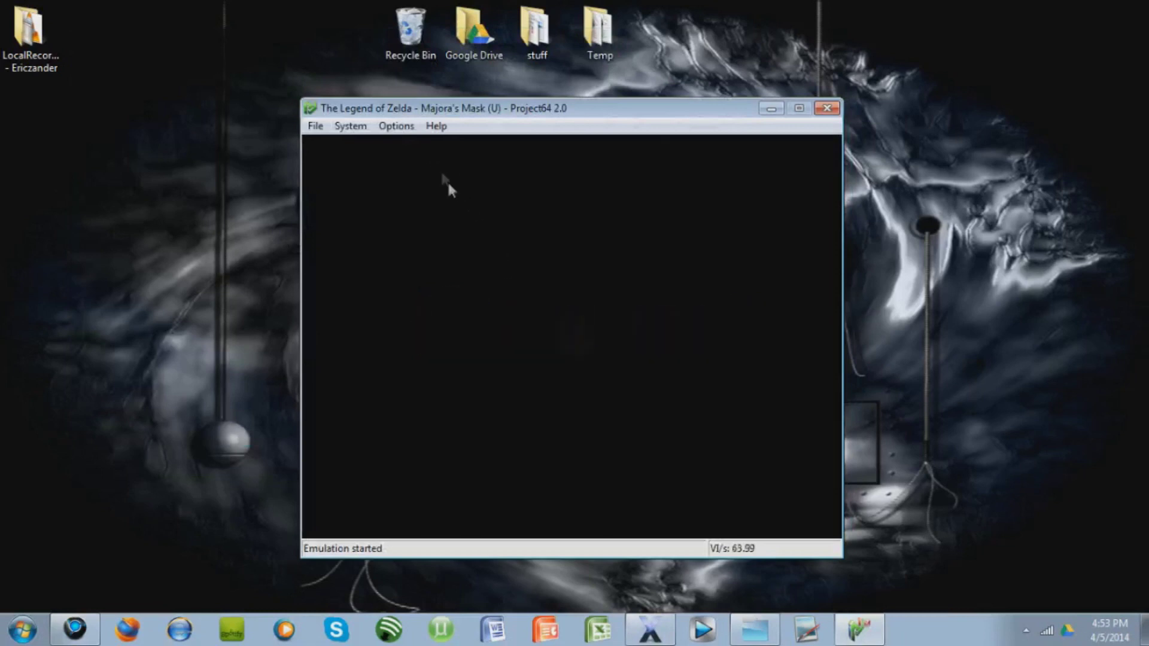
Set Player 1's controller to the MadCatz GamePad, map Digital Pad Up, Down and Left, and confirm
left_click(392, 129)
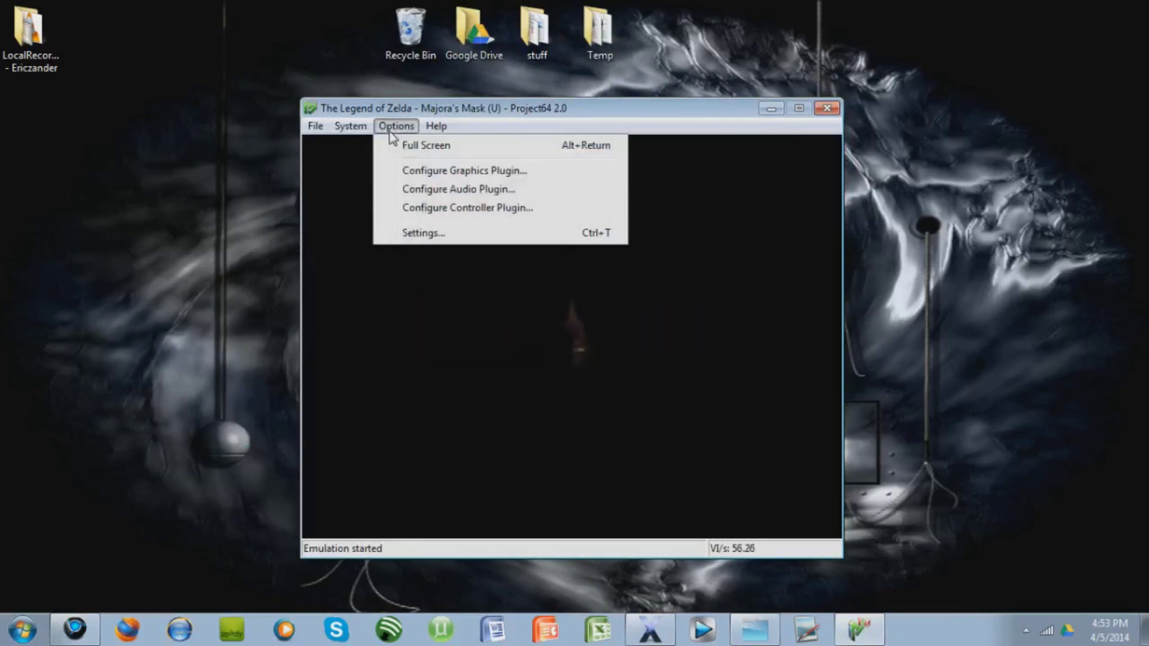
left_click(450, 207)
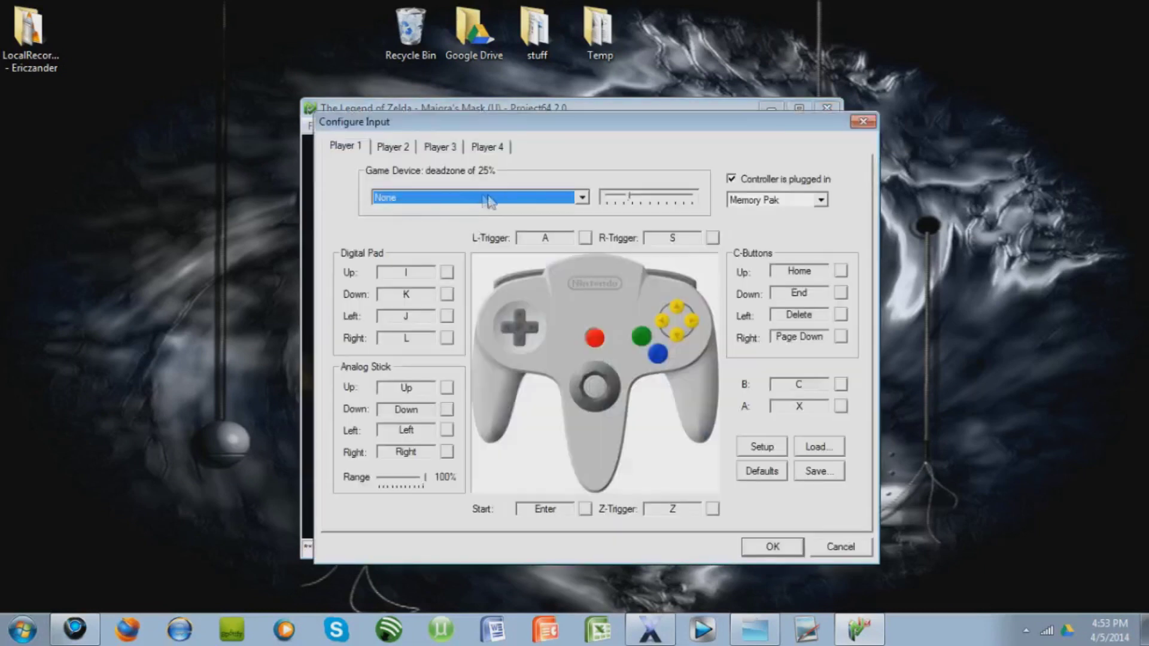
left_click(573, 198)
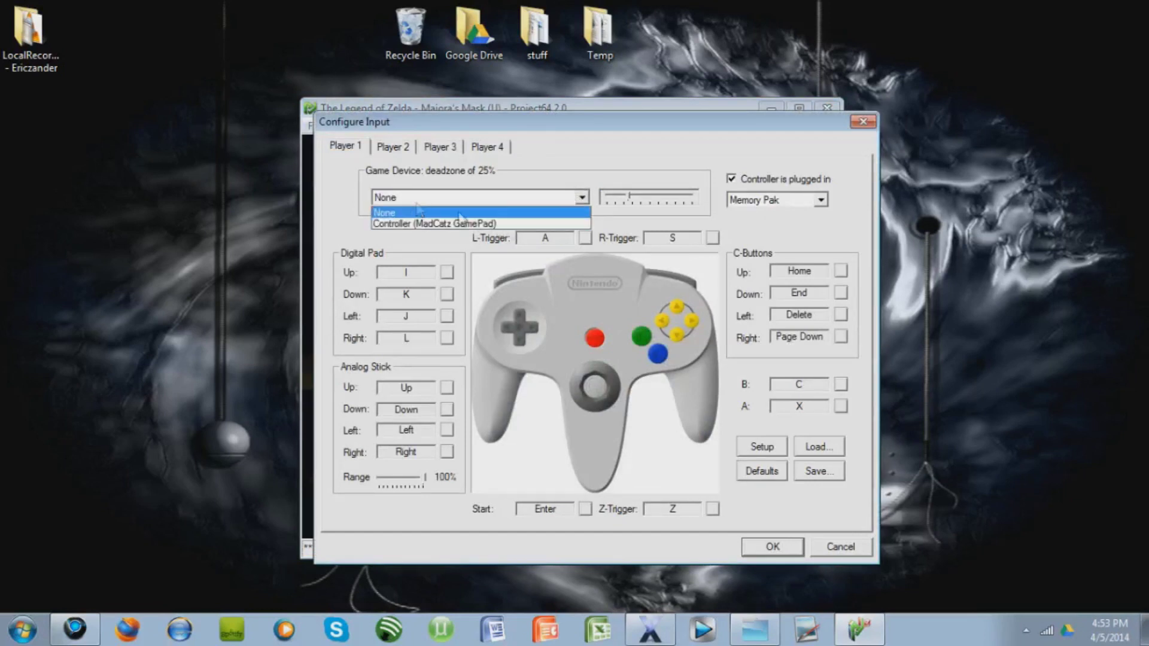
left_click(411, 225)
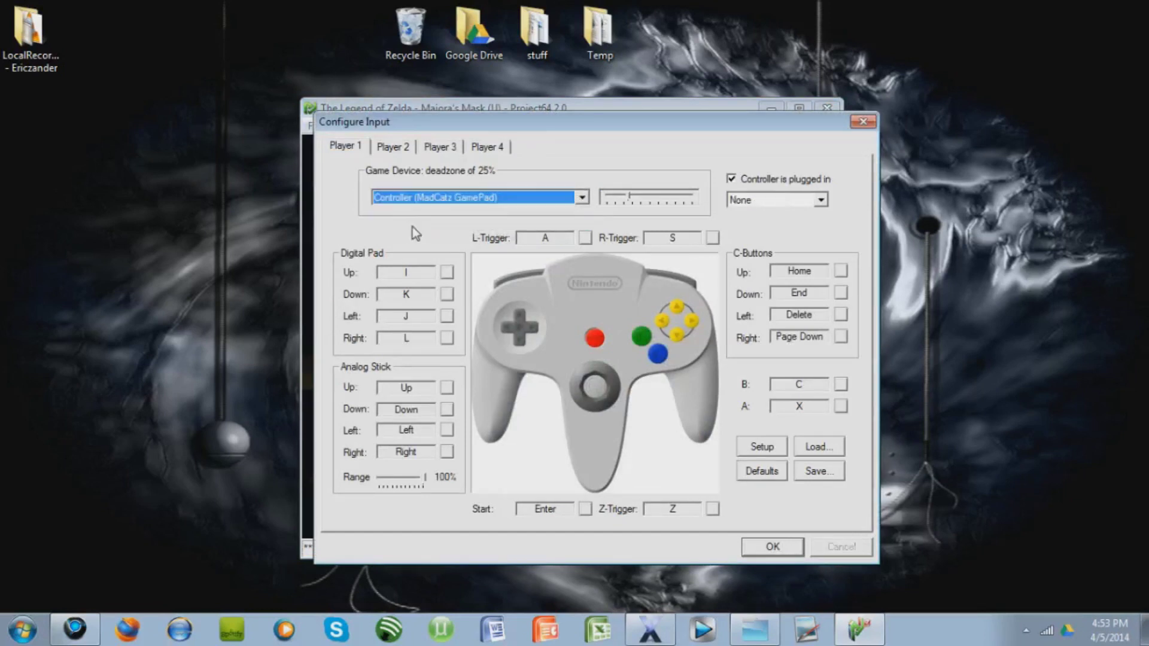
left_click(447, 274)
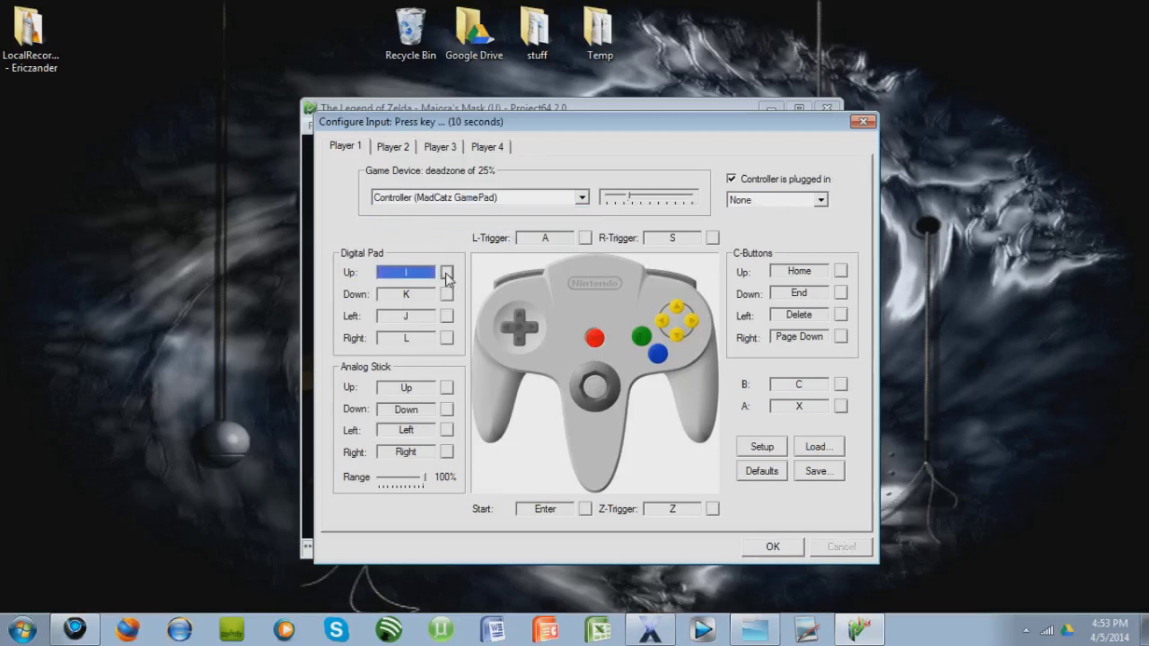
left_click(446, 294)
left_click(446, 316)
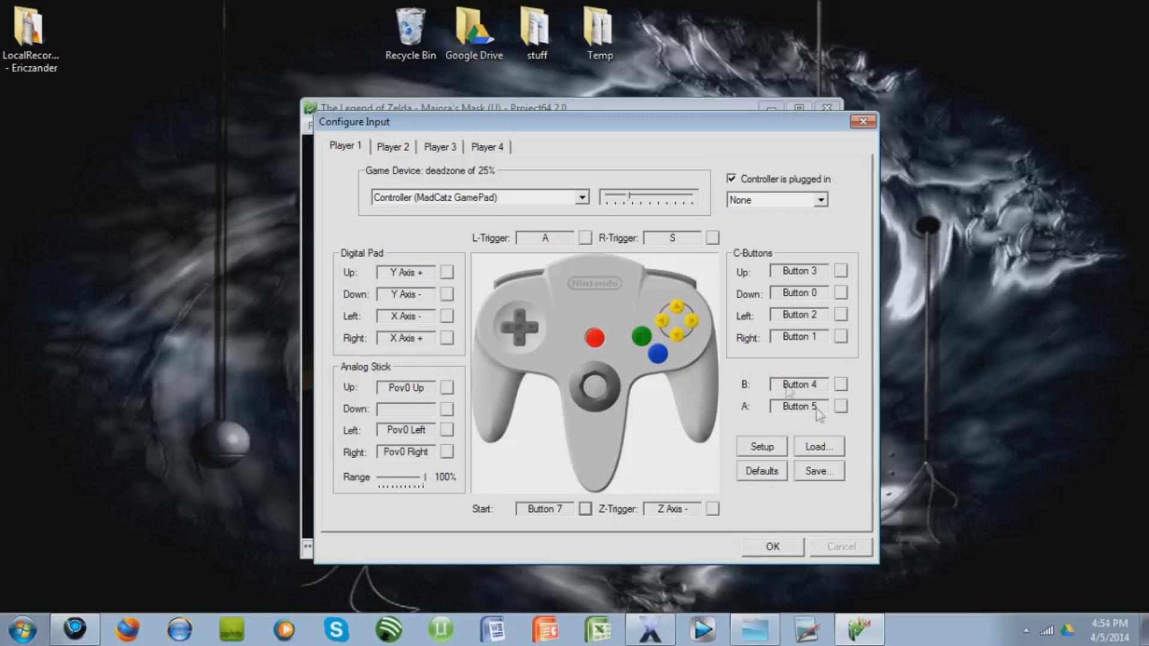
left_click(776, 542)
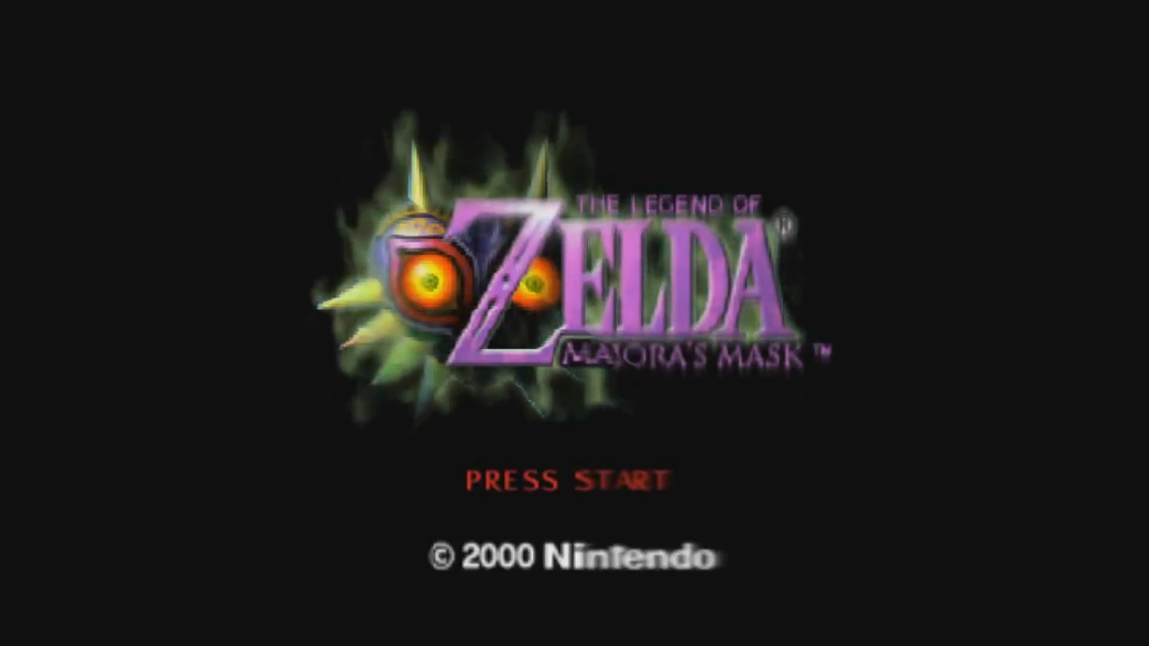
Press Start at the title, leave full screen, begin File 1 and move along the name grid
key("Return")
key("alt+Return")
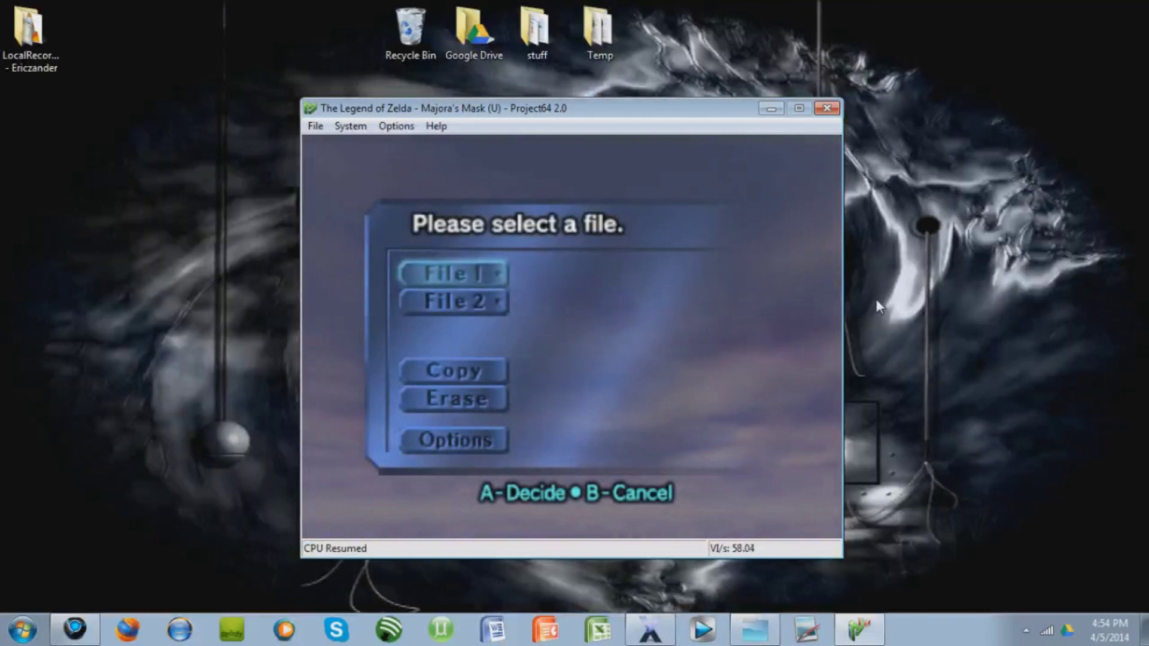
key("x")
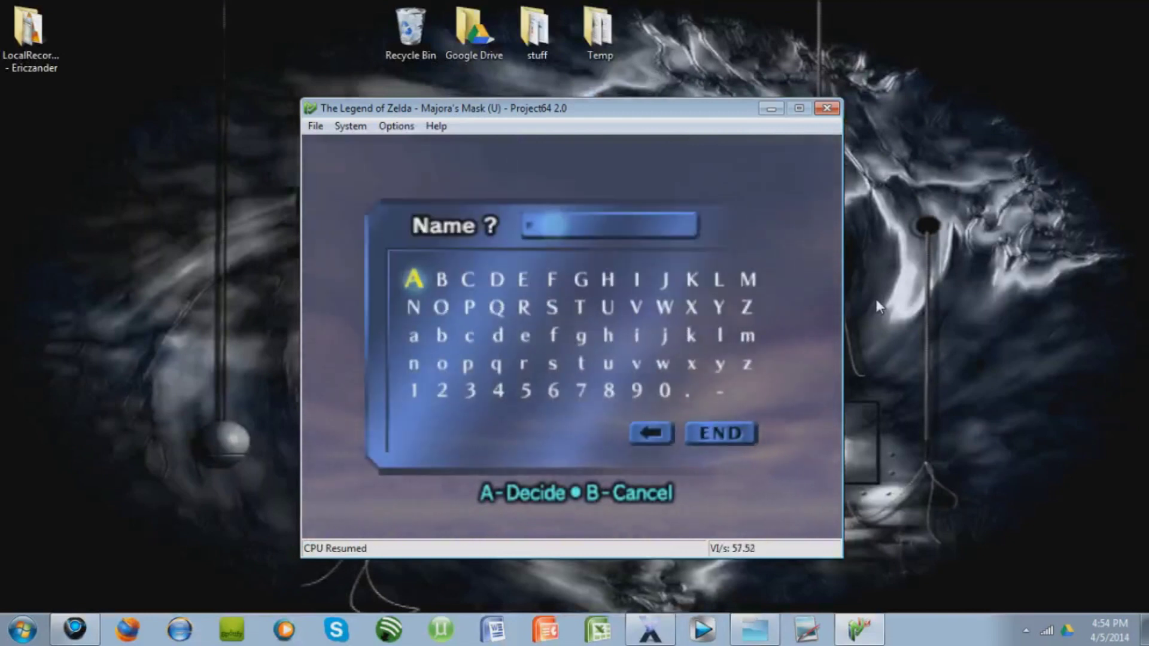
key("Right")
key("Right")
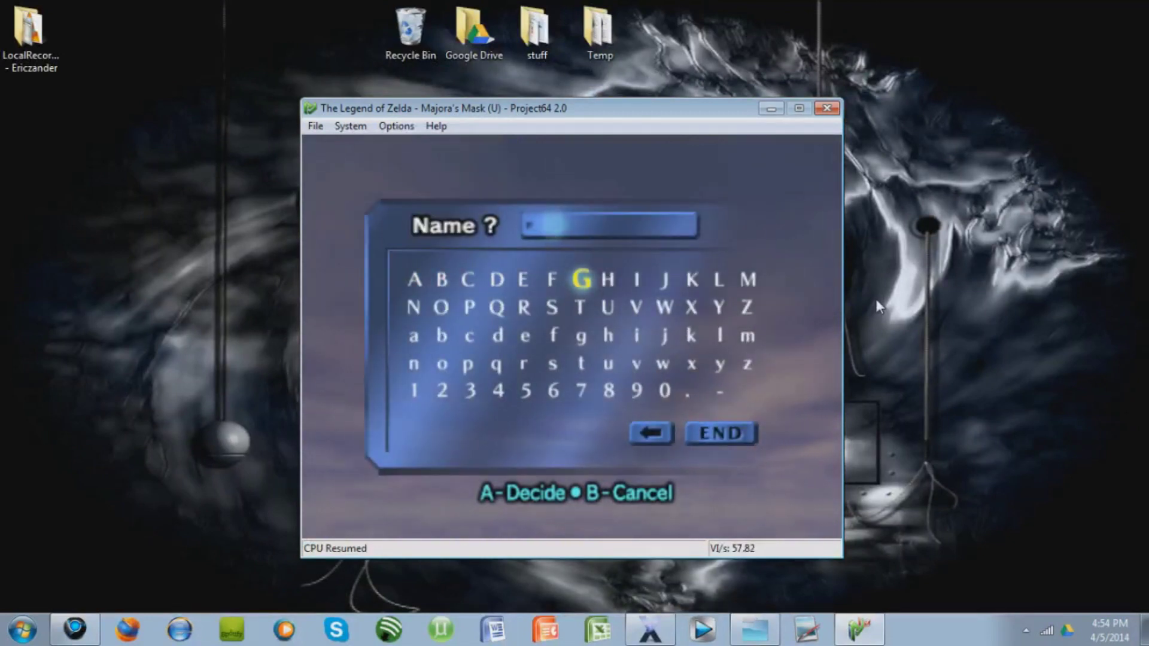